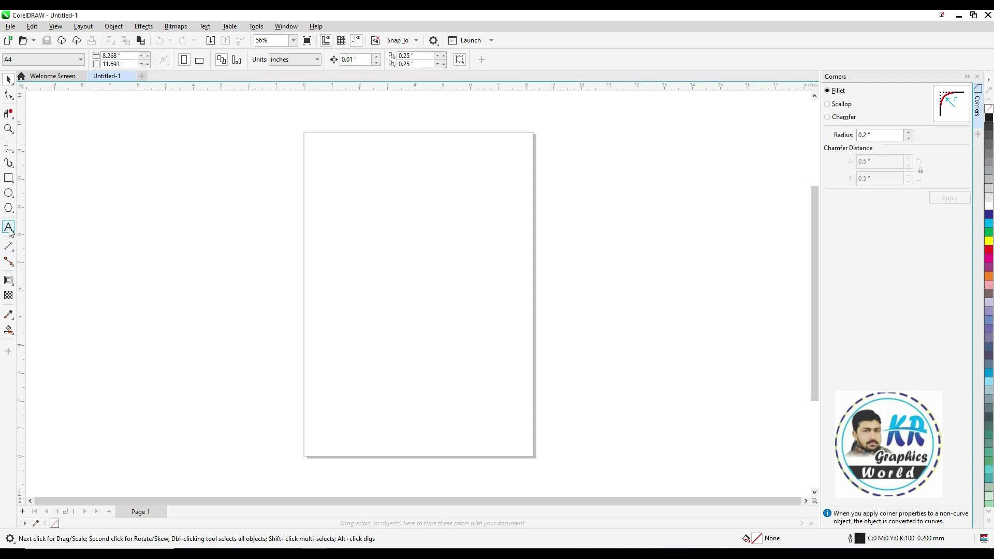
Add artistic text near the page's upper edge reading "WELCOME TO MY CHANNEL" with "KR GRAPHICS WORLD" on a second line
click(321, 165)
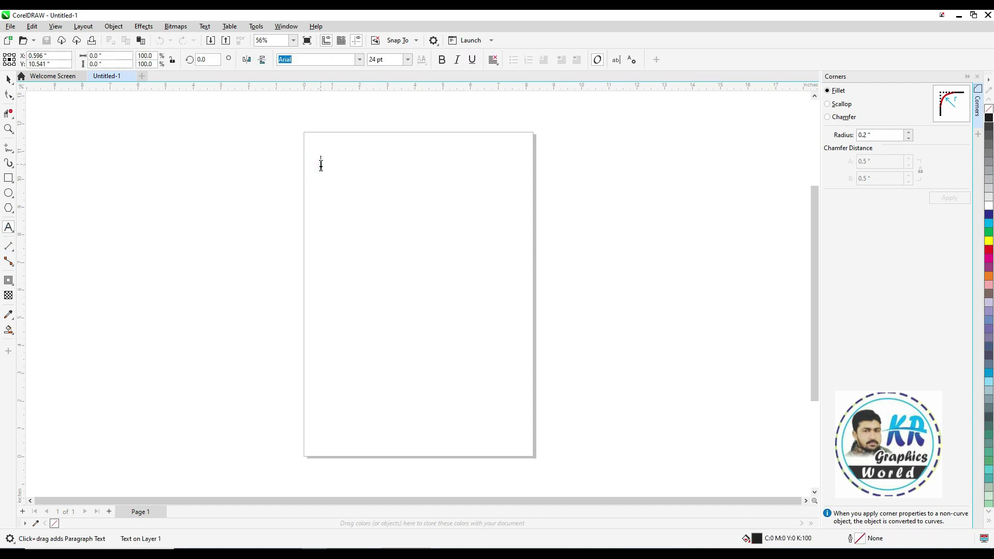
text(WE)
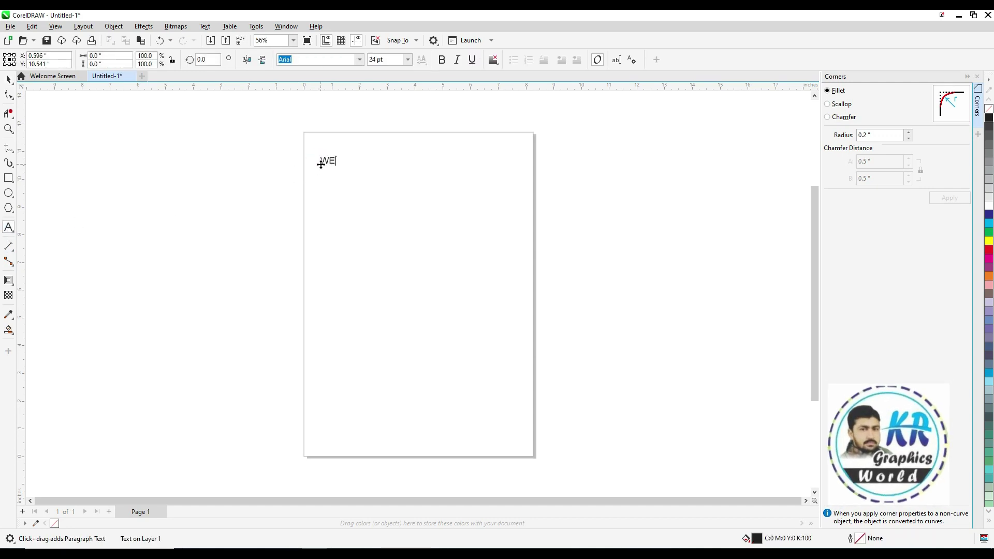
text(LCOME TO MY CHANNEL)
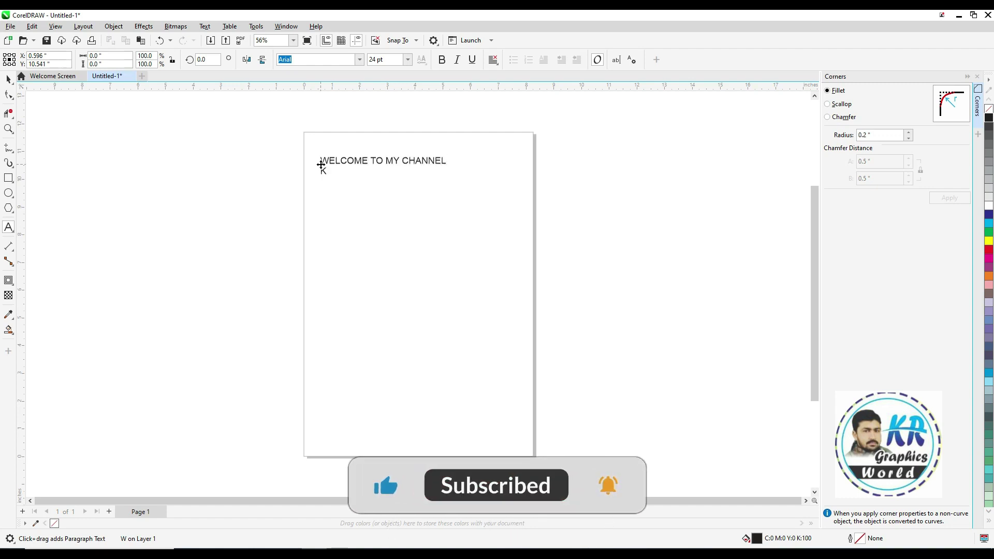
key(Return)
text(KR GRAPHICS WORLD)
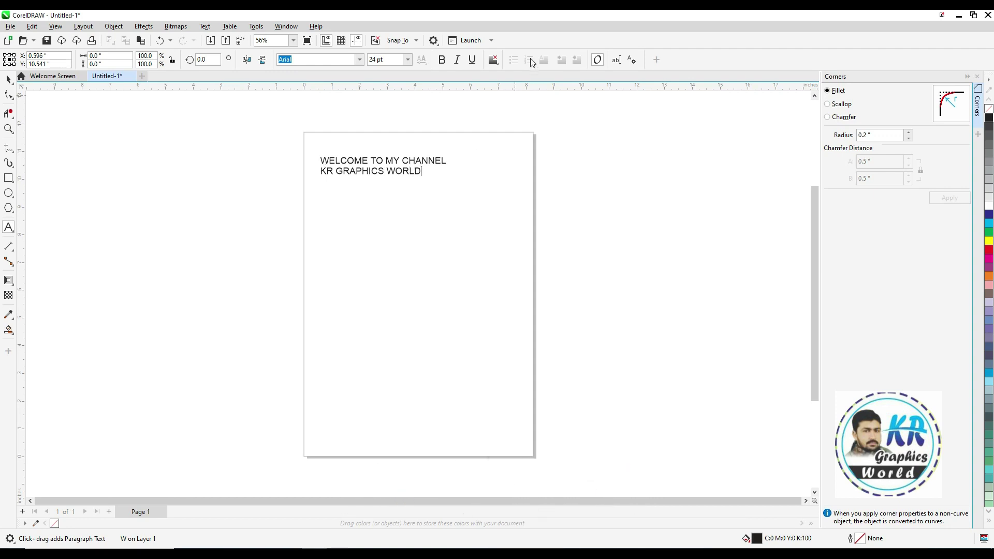
Center-align the two-line heading, make it bold and enlarge it to about 38.6 pt across the page width
key(ctrl+space)
click(493, 60)
click(505, 95)
drag(510, 221, 510, 221)
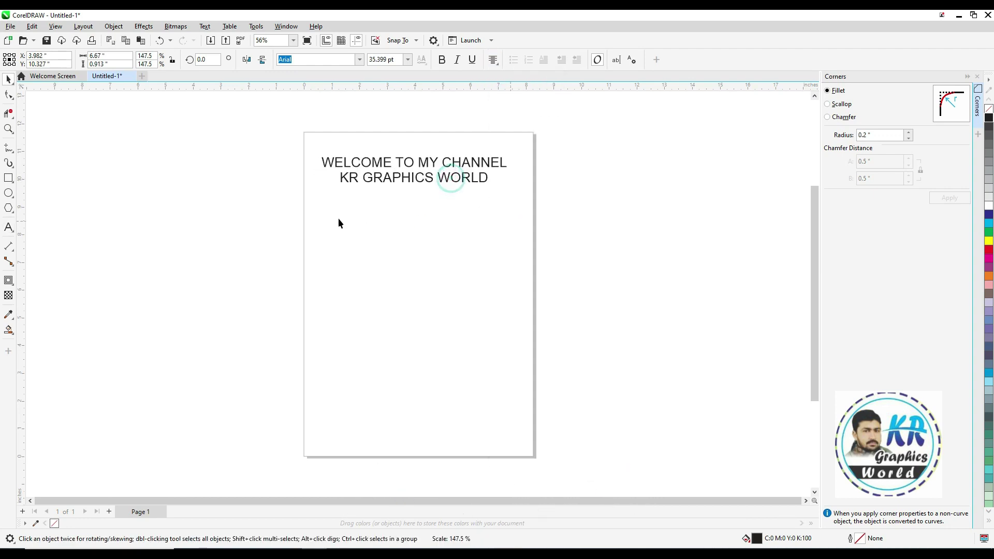
drag(314, 193, 311, 190)
click(441, 59)
drag(513, 190, 517, 204)
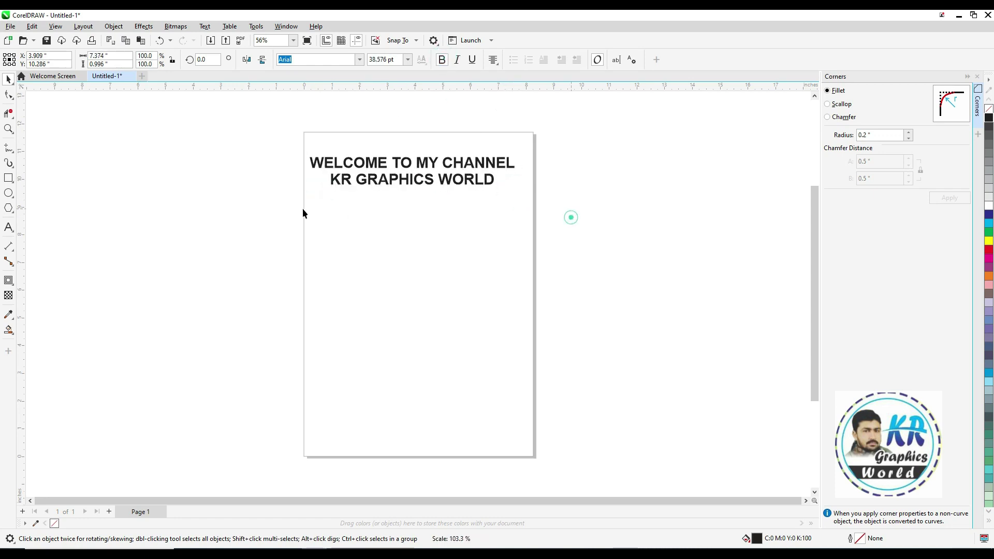
click(285, 205)
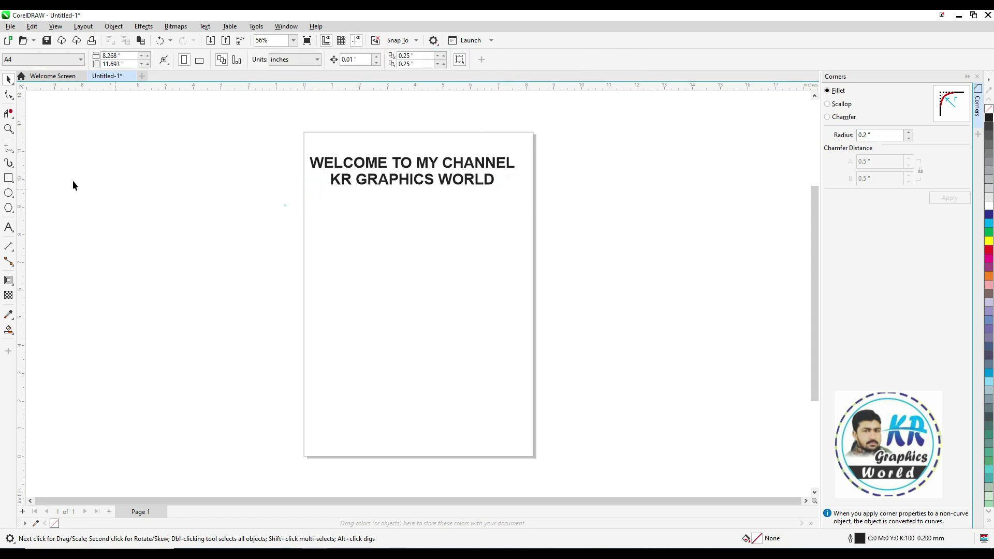
Add the text "AB LOGO DESIGN" and enlarge it to about 35.8 pt, centered directly below the heading
click(357, 216)
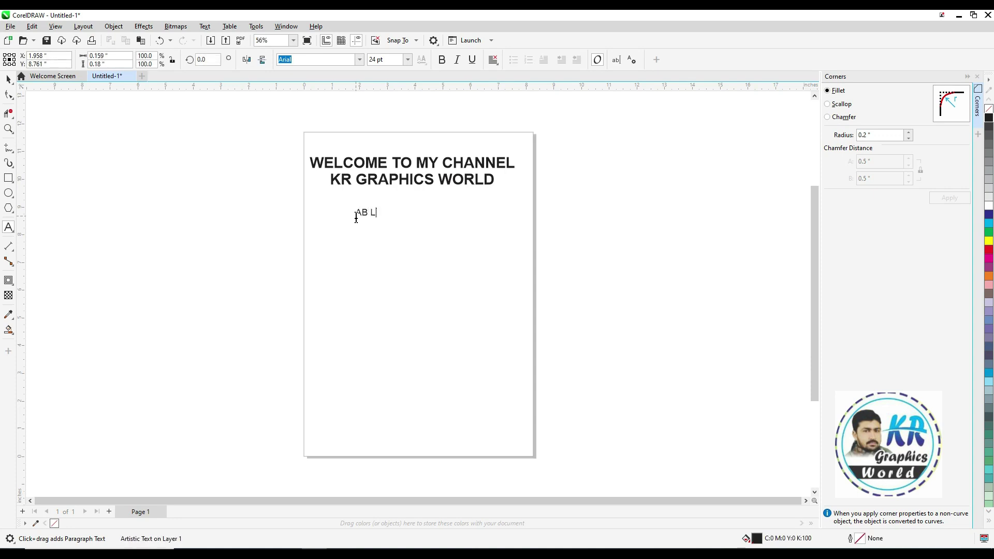
text(AB LOG DS)
key(BackSpace)
key(BackSpace)
key(BackSpace)
text(O DEIS)
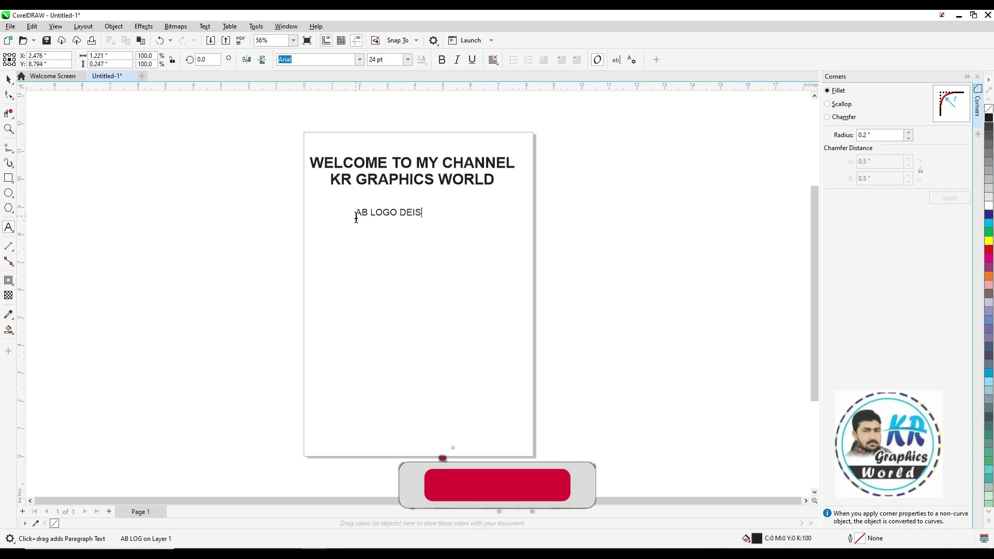
key(BackSpace)
key(BackSpace)
text(SIGN)
key(ctrl+space)
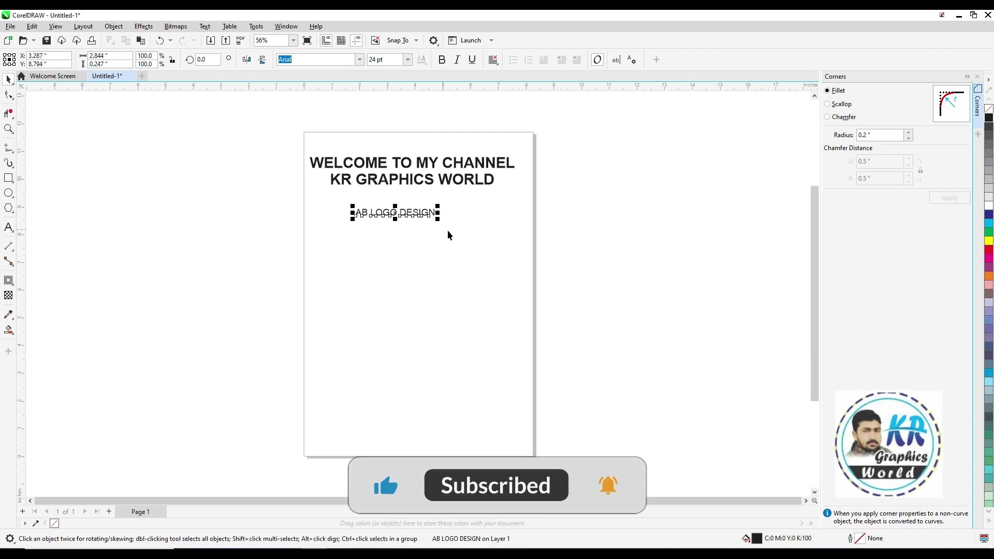
drag(440, 219, 419, 203)
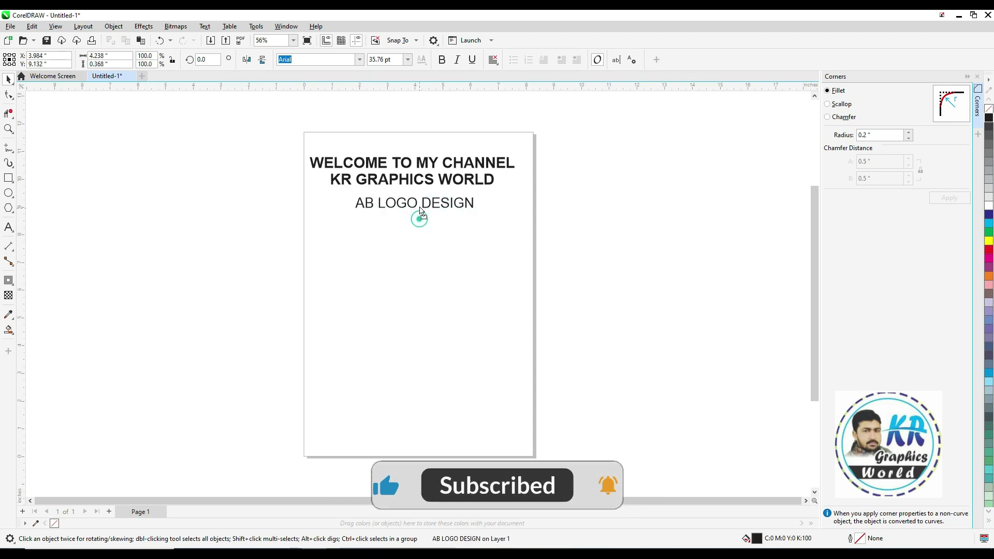
click(419, 254)
Draw a three-sided polygon about 3.63 by 3.15 inches below the "AB LOGO DESIGN" text
key(z)
drag(228, 150, 559, 369)
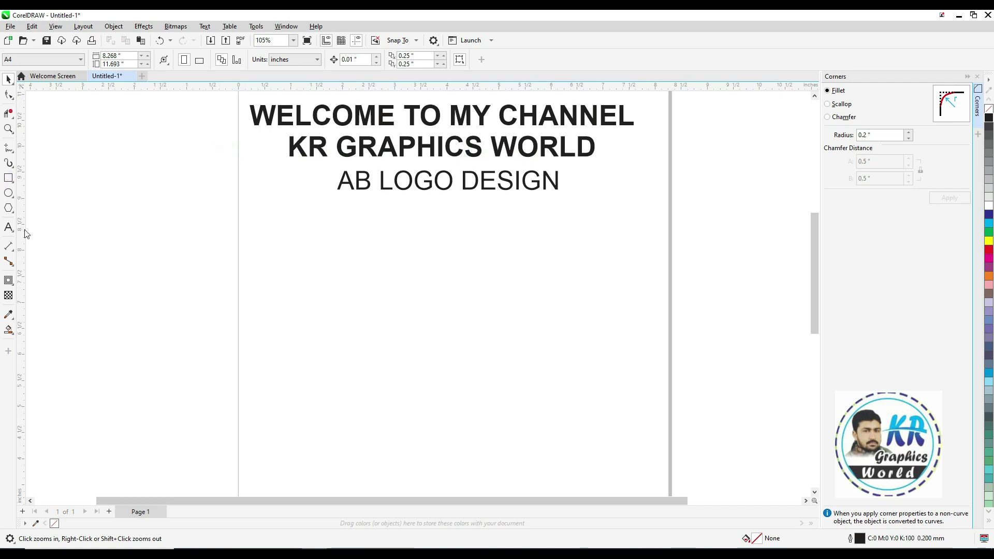
click(7, 208)
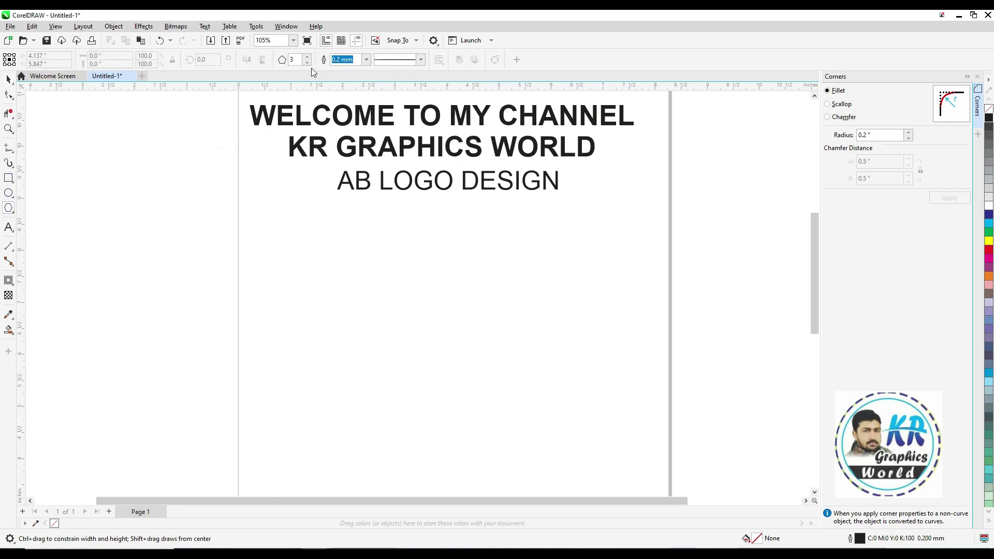
mouse_move(353, 238)
mouse_down()
mouse_move(455, 373)
mouse_move(545, 454)
mouse_up()
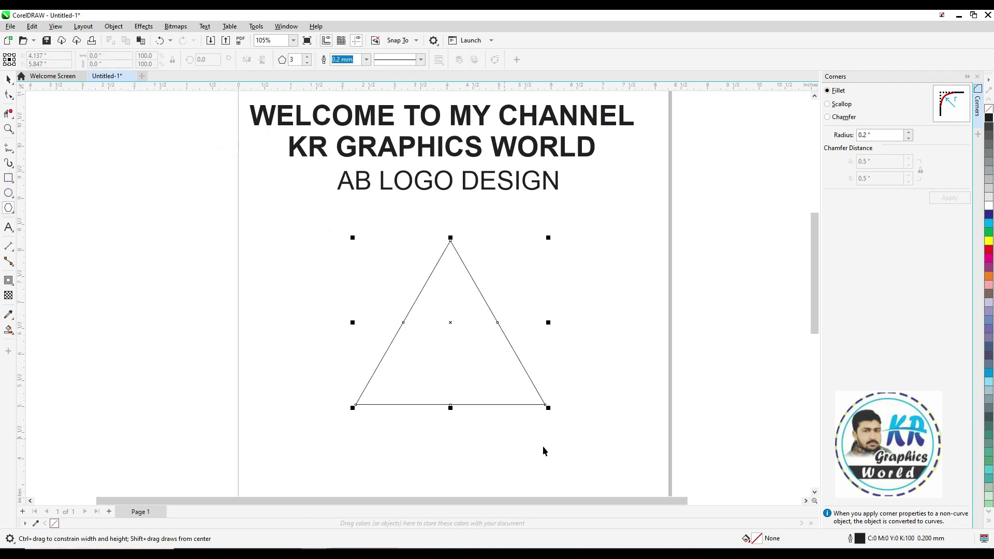
key(space)
Round the triangle's corners with a 0.2 inch fillet using the Corners docker
click(977, 76)
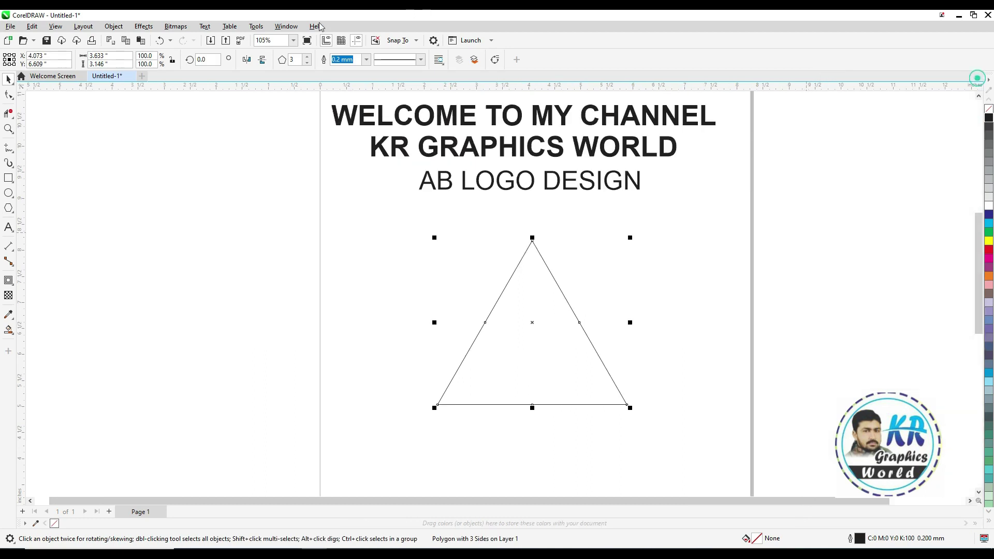
click(286, 27)
mouse_move(304, 167)
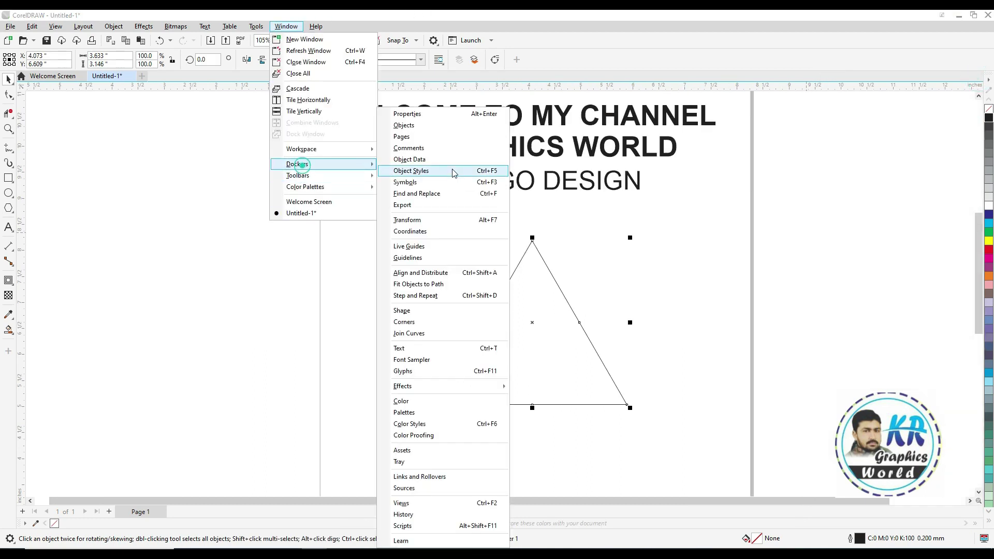
click(410, 325)
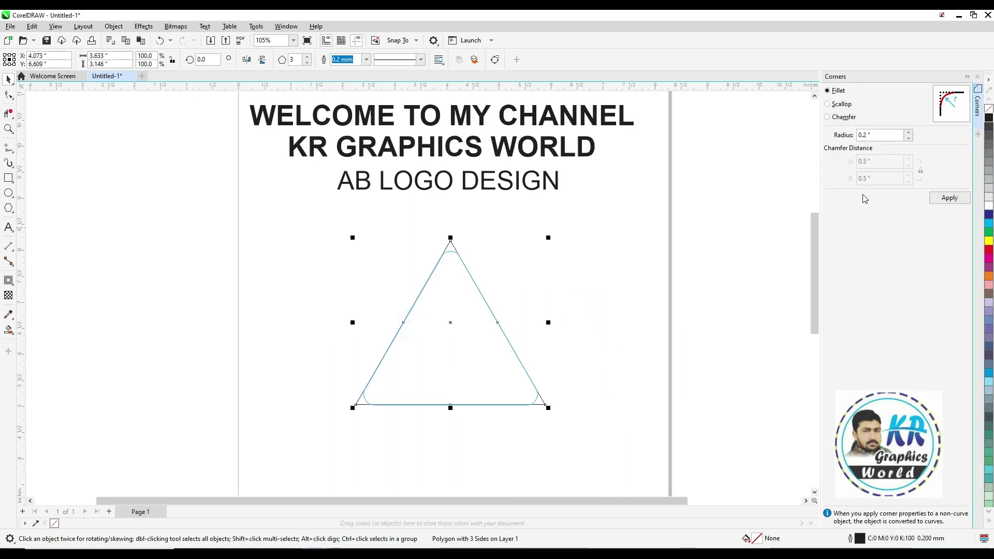
click(865, 135)
click(950, 198)
click(555, 241)
click(461, 263)
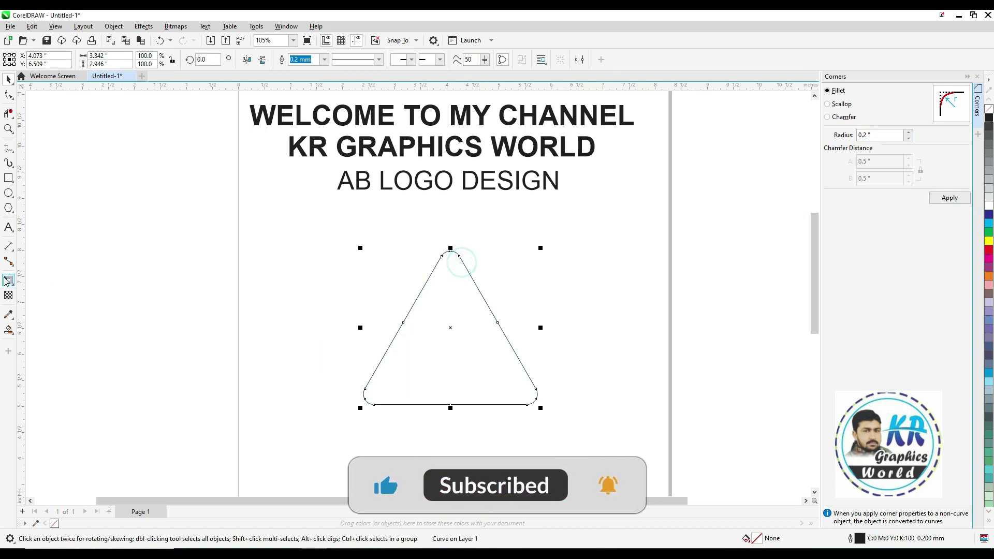
Add a one-step inward contour of about 0.284 inches to the rounded triangle and break it apart into separate curves
key(ctrl+F9)
mouse_move(458, 258)
mouse_down()
mouse_move(458, 279)
mouse_move(465, 268)
mouse_up()
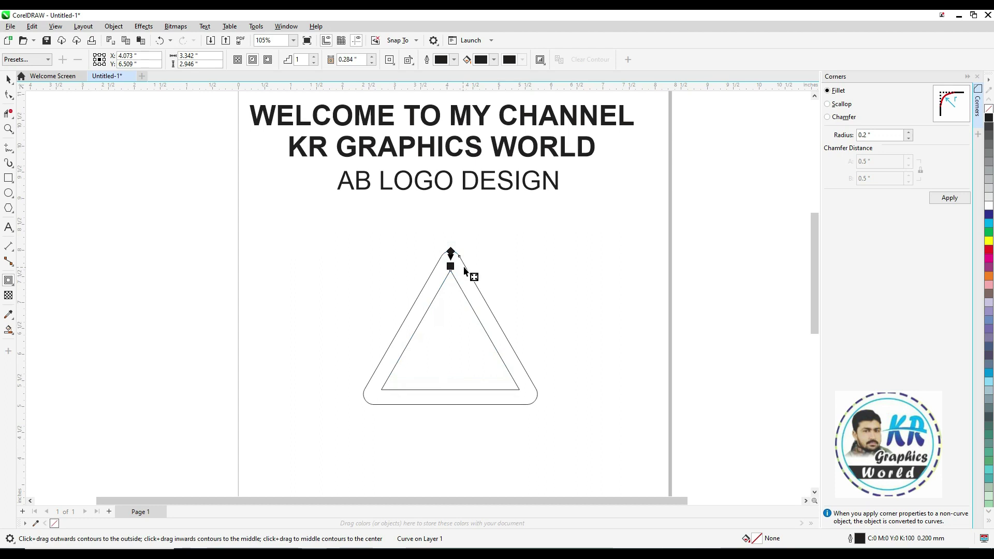
key(space)
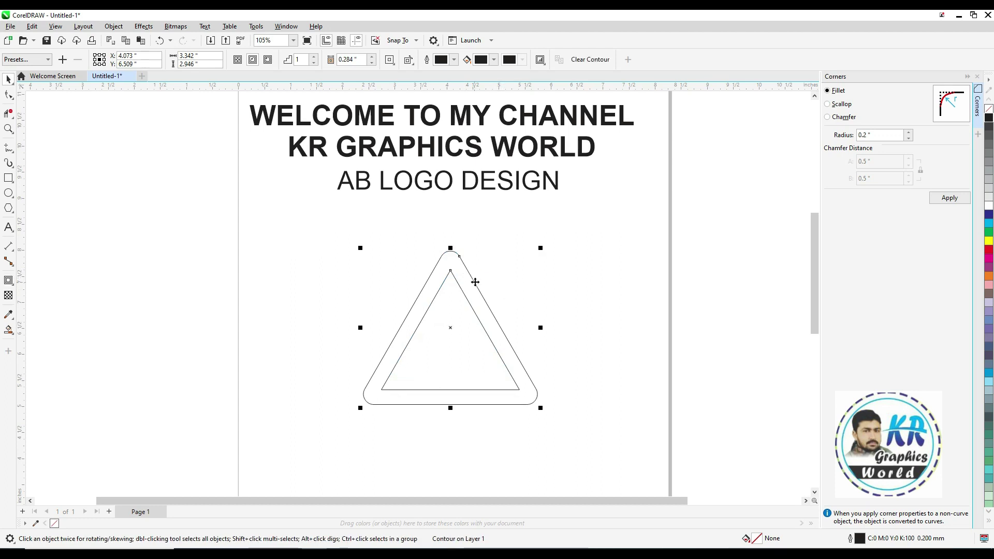
right_click(476, 281)
click(521, 281)
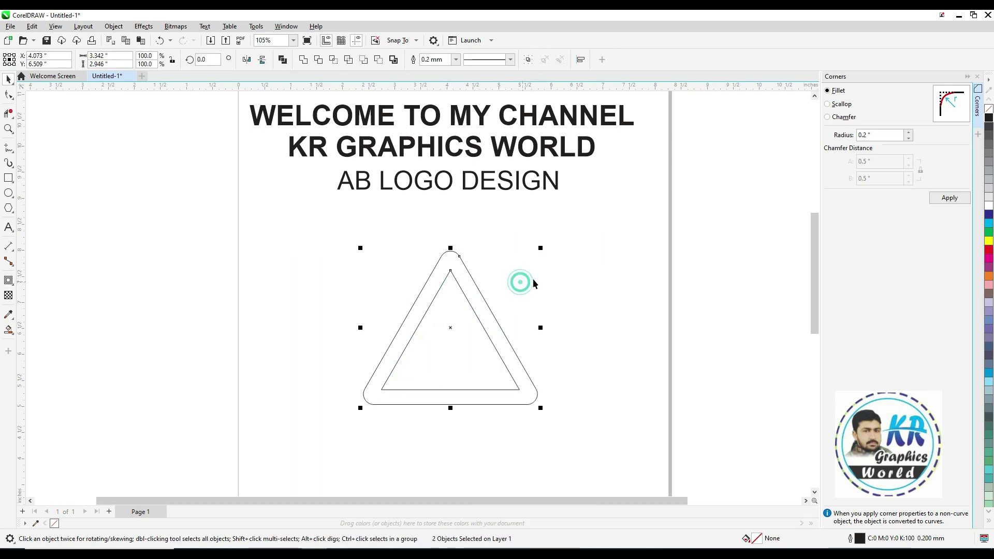
scroll(359, 424, up, 2)
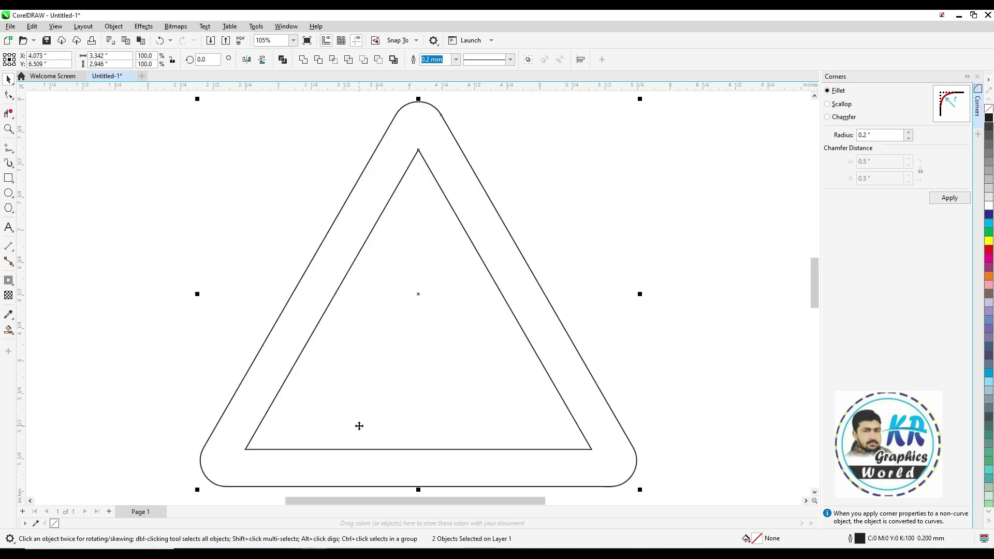
scroll(425, 409, down, 2)
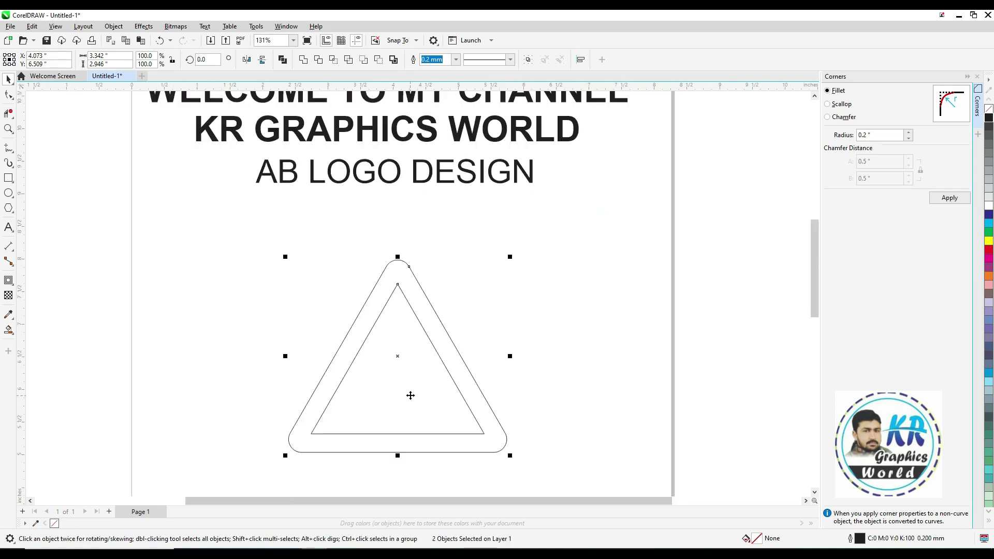
click(477, 353)
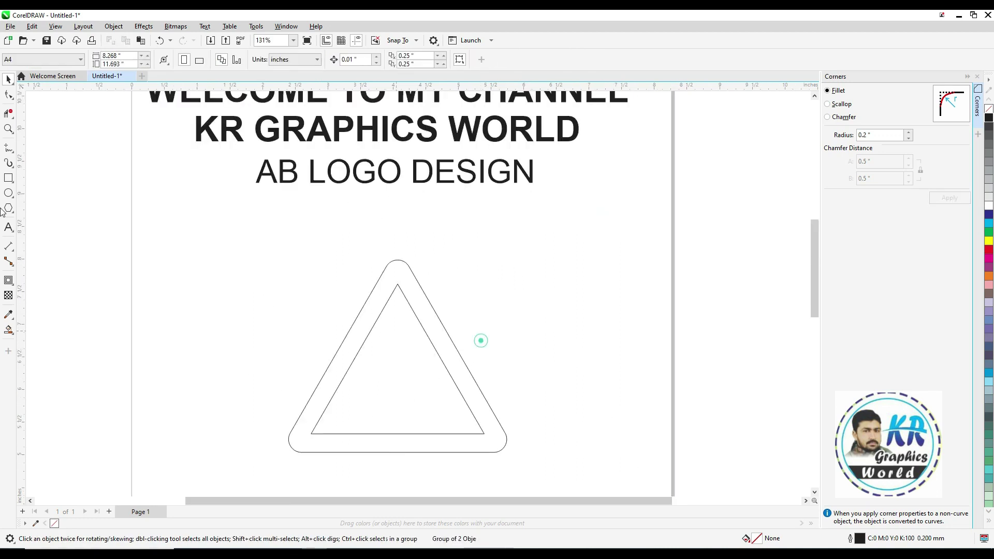
Draw a rectangle about 4.96 by 1.3 inches across the triangle's upper part and round its two right-hand corners to 0.65 inches
click(8, 178)
drag(255, 284, 580, 369)
key(space)
key(F10)
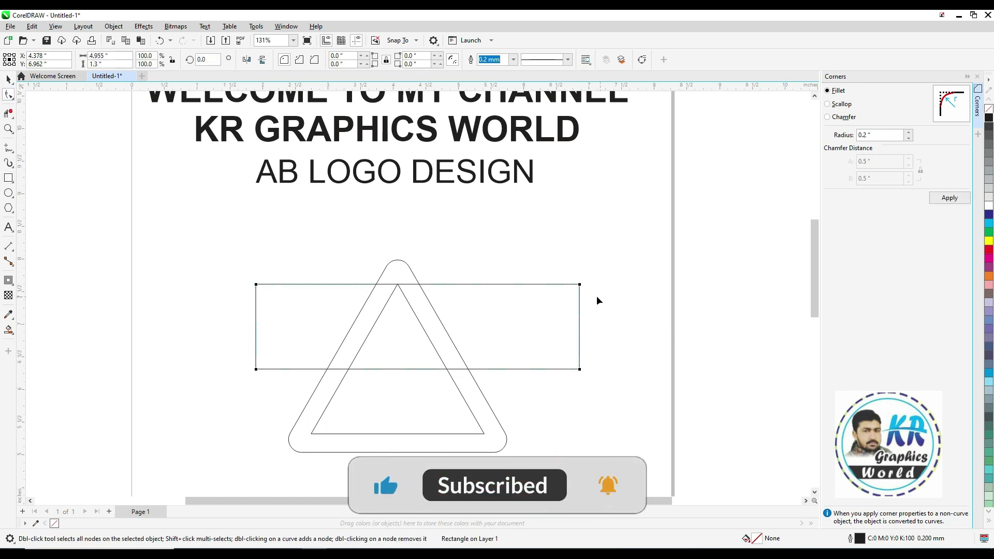
drag(579, 369, 538, 368)
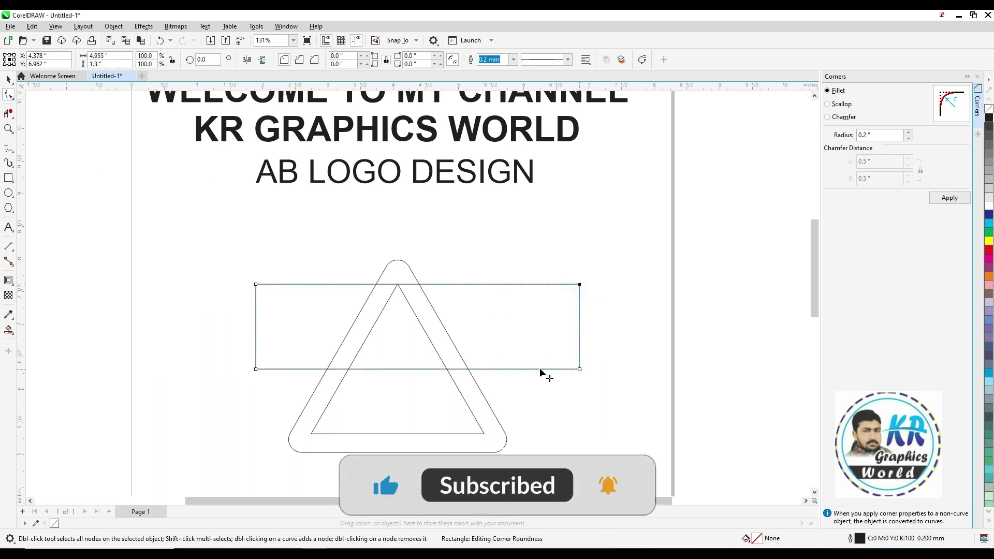
key(space)
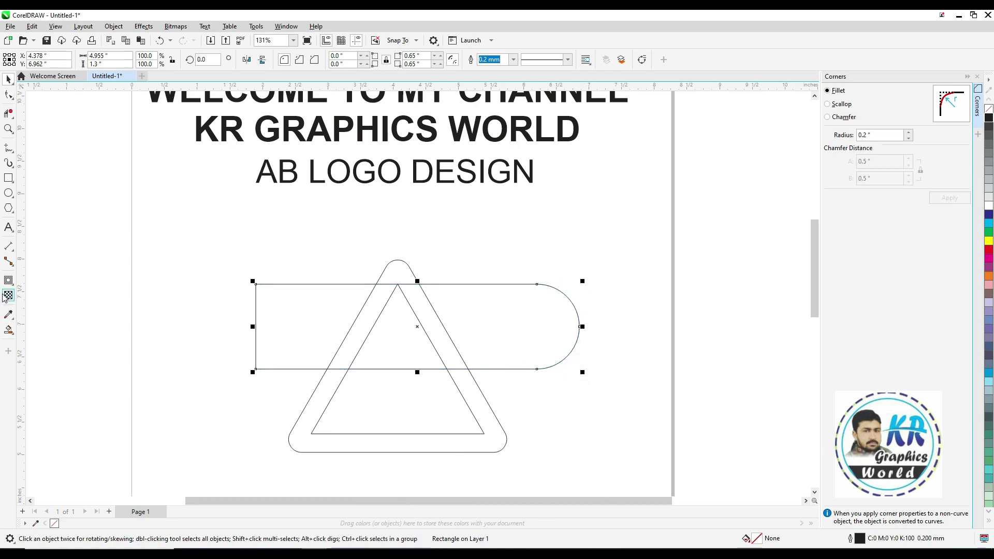
Break apart a one-step inward contour of about 0.309 inches on the rounded rectangle and combine both outlines into one curve
click(9, 280)
drag(549, 288, 553, 312)
key(space)
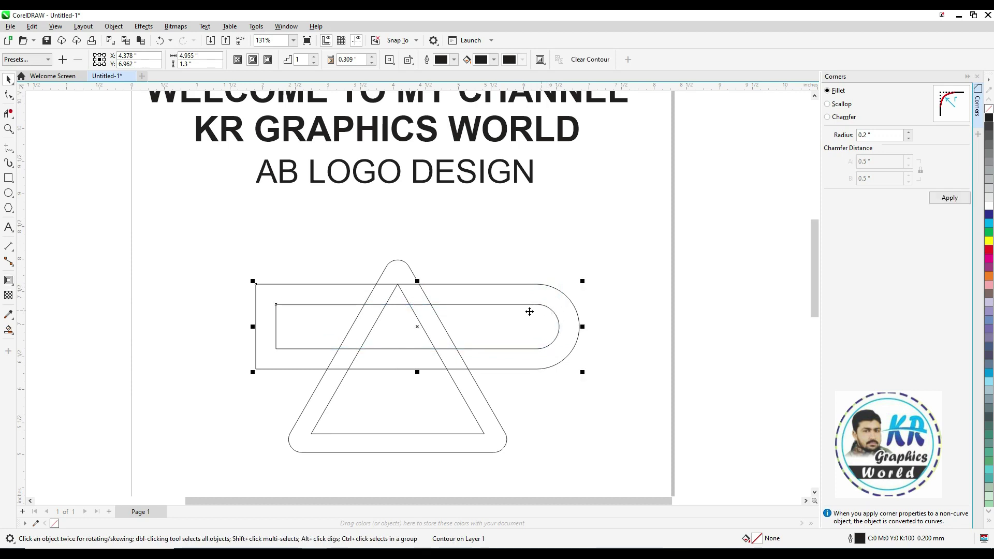
right_click(486, 283)
click(517, 276)
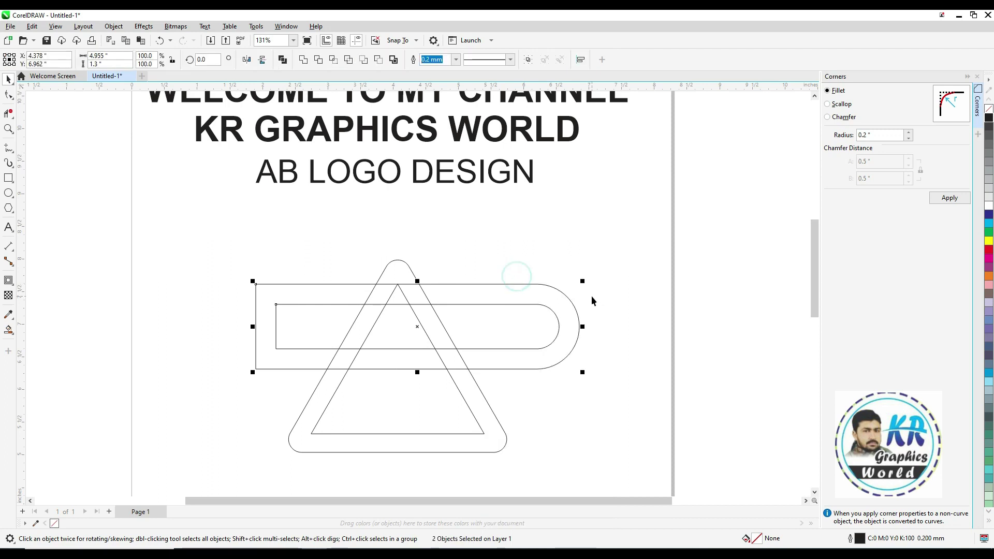
click(283, 60)
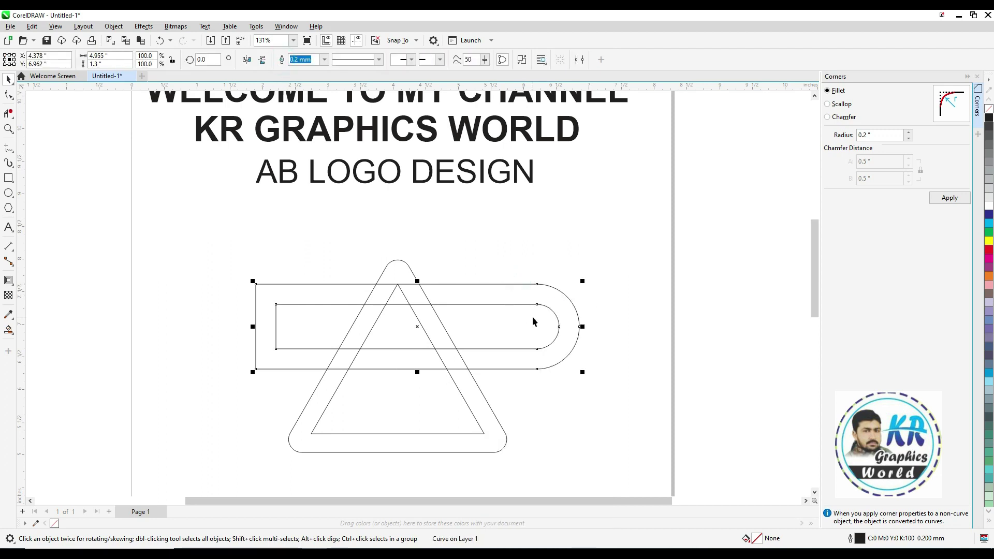
Duplicate the combined rounded shape directly below the original and adjust its height to about 1.279 inches so their edges meet
click(160, 236)
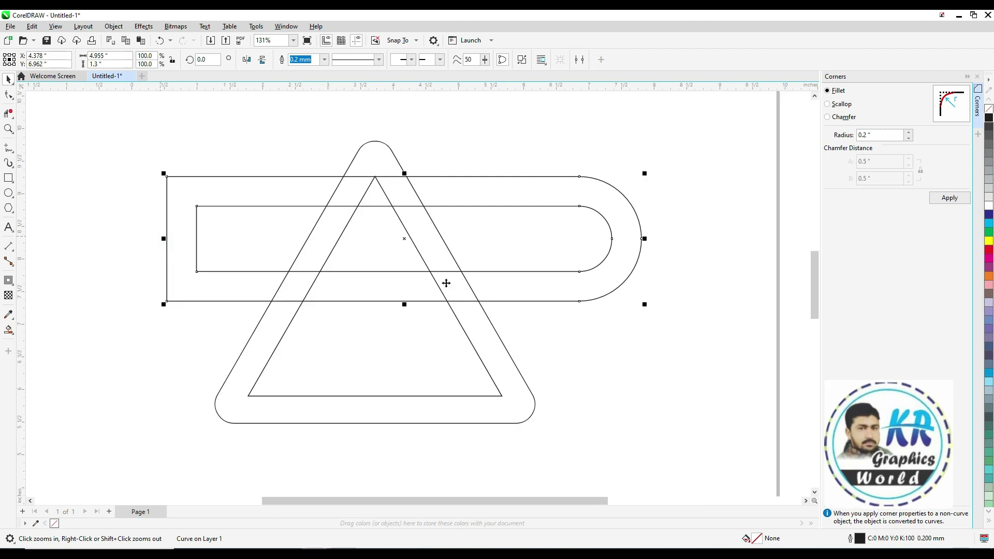
drag(405, 239, 424, 367)
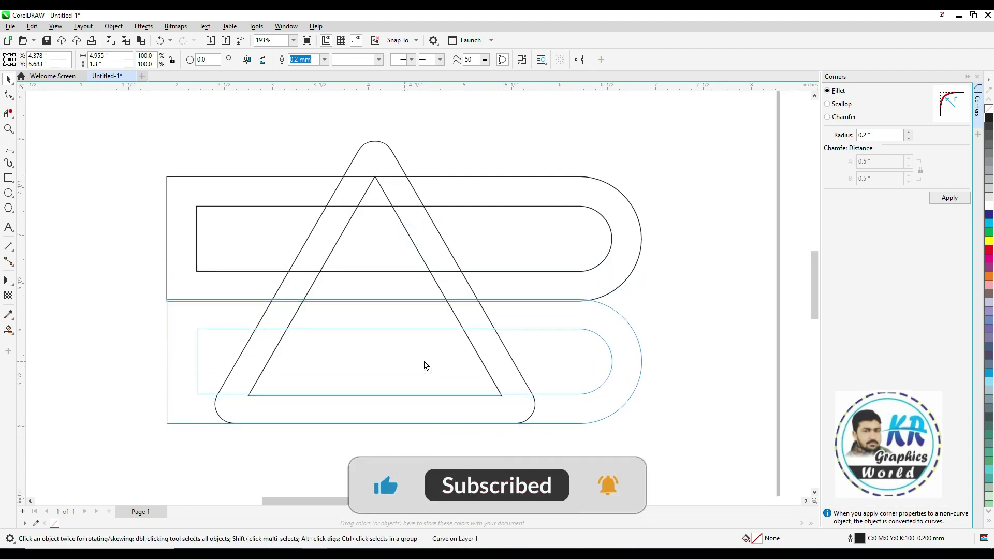
drag(405, 296, 405, 300)
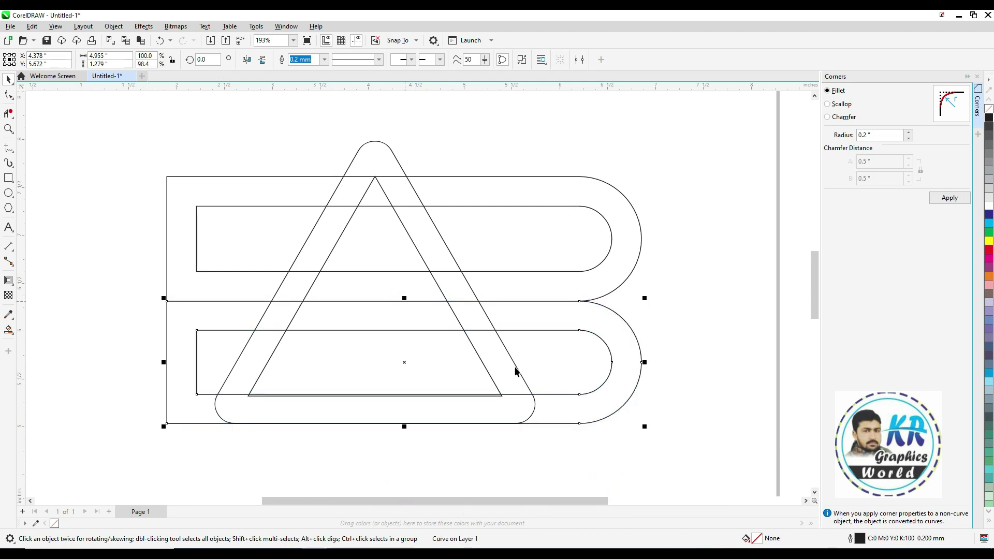
click(666, 371)
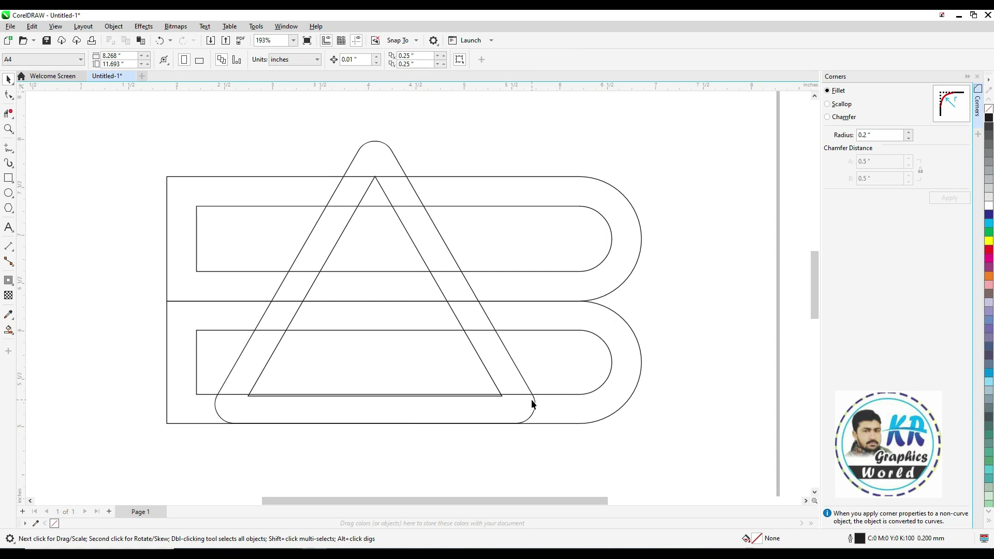
Smart Fill every segment of the triangle's border band in light blue, covering its base, both slanted sides and apex
click(8, 331)
click(277, 406)
click(245, 385)
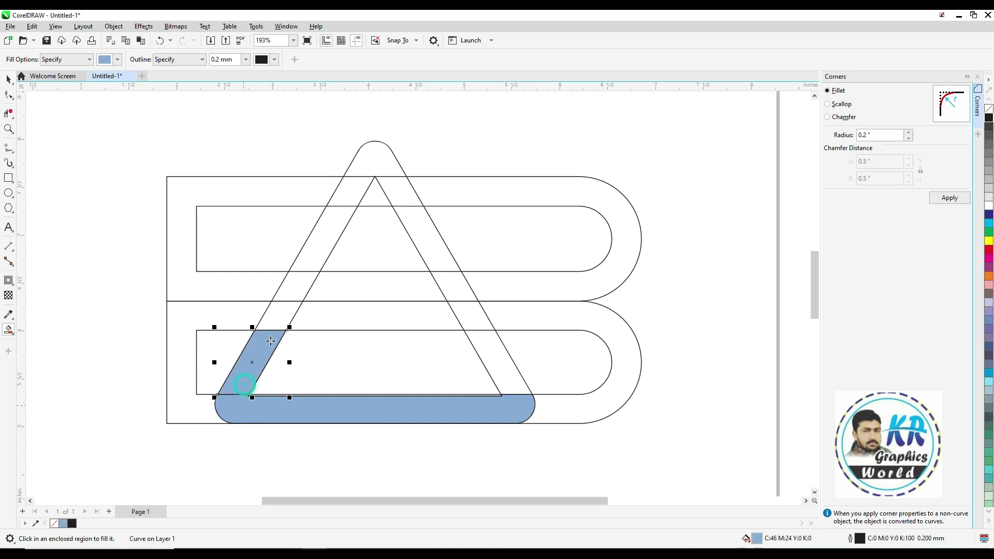
click(280, 315)
click(296, 278)
click(324, 238)
click(349, 195)
click(368, 169)
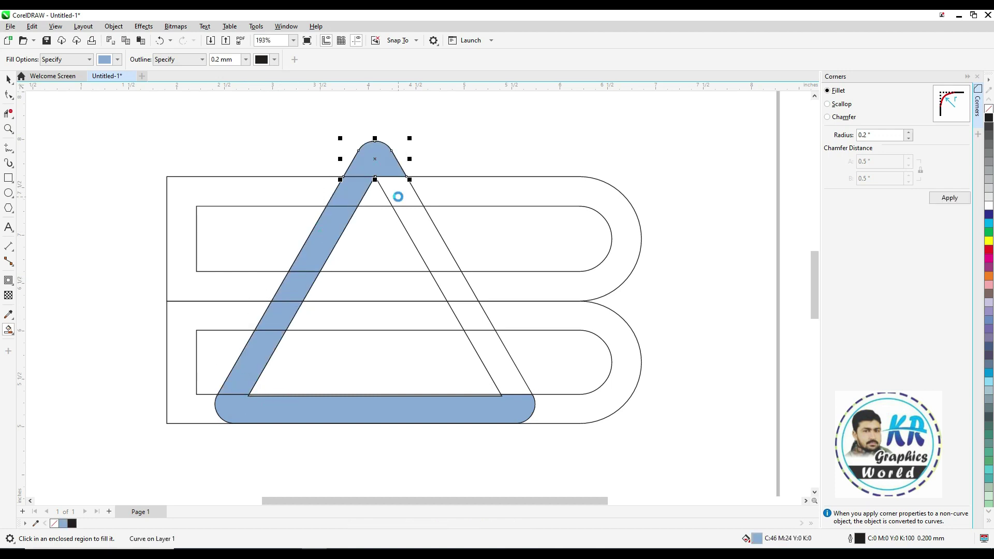
click(397, 197)
click(422, 241)
click(468, 297)
click(470, 319)
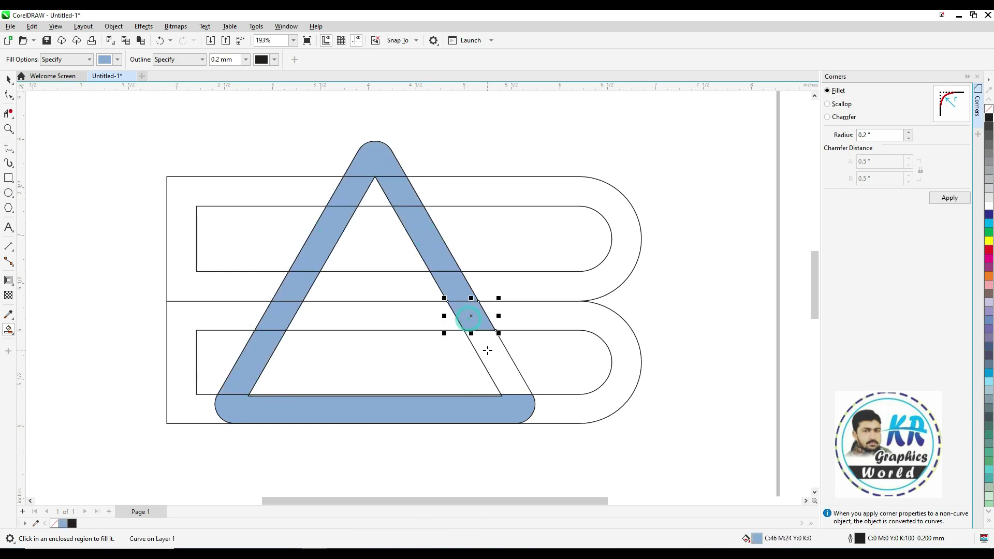
click(508, 386)
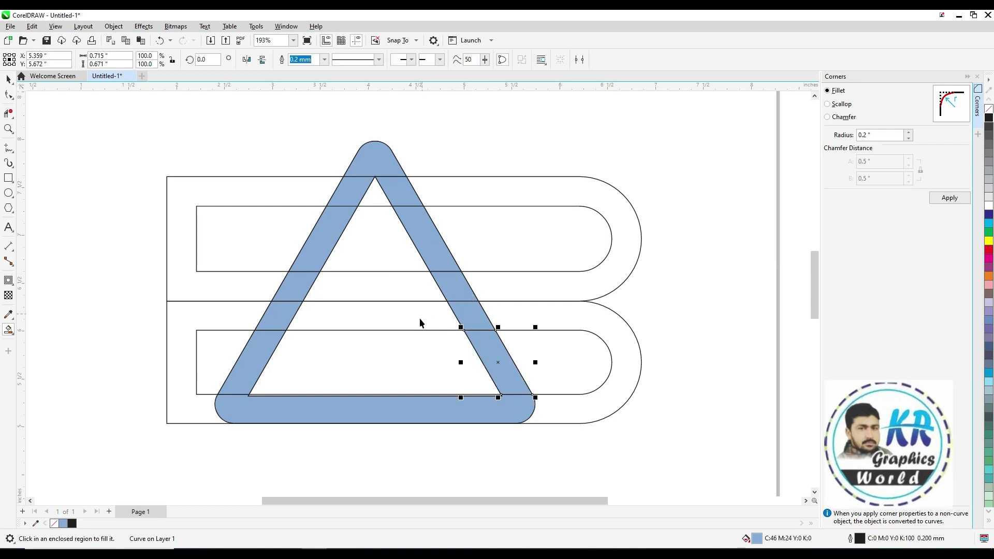
Smart Fill the upper rounded band outside the triangle in light blue, and undo the trial fill of the lower band
click(445, 192)
click(562, 320)
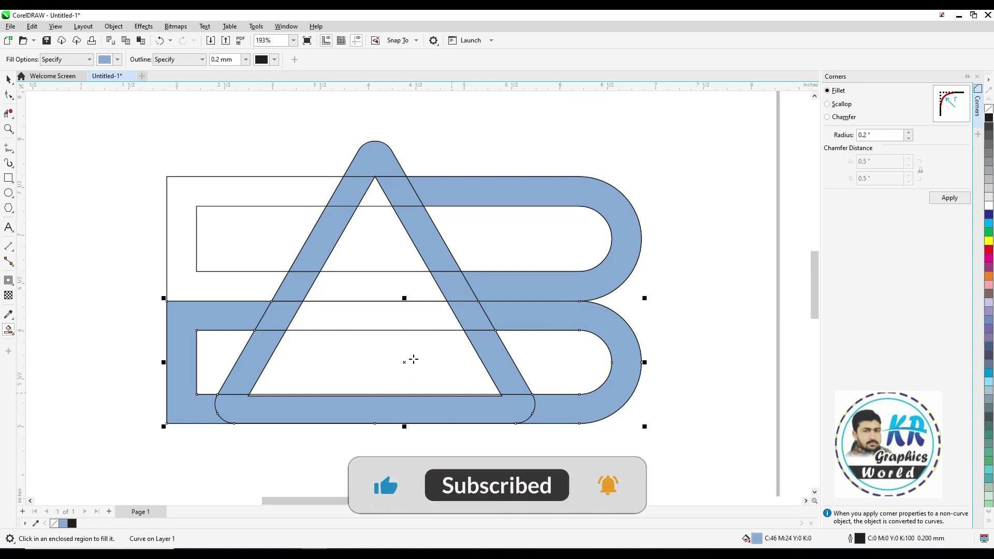
key(ctrl+z)
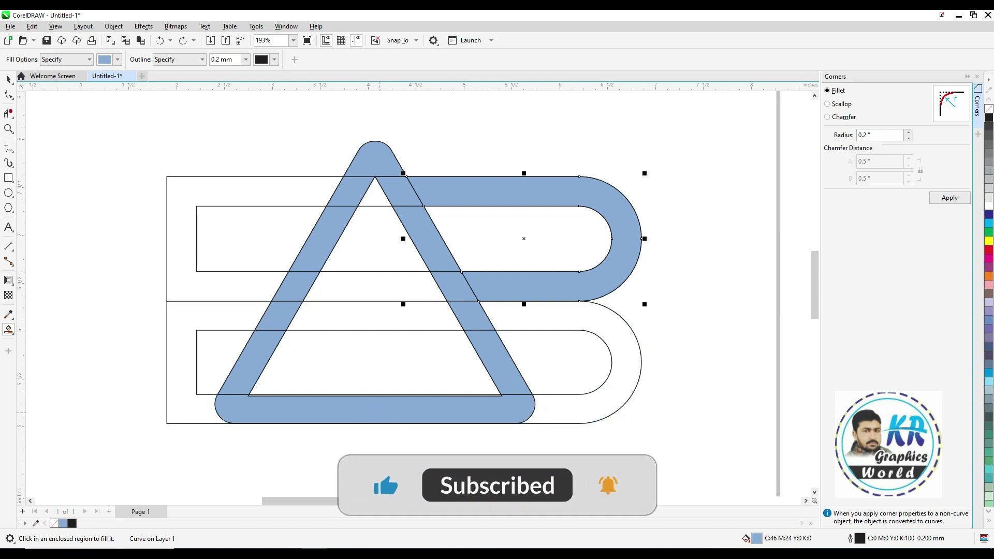
Narrow the lower rounded shape to about 4.622 inches by moving its straight left edge inward, keeping the rounded end in place
key(F4)
key(space)
click(436, 414)
click(436, 414)
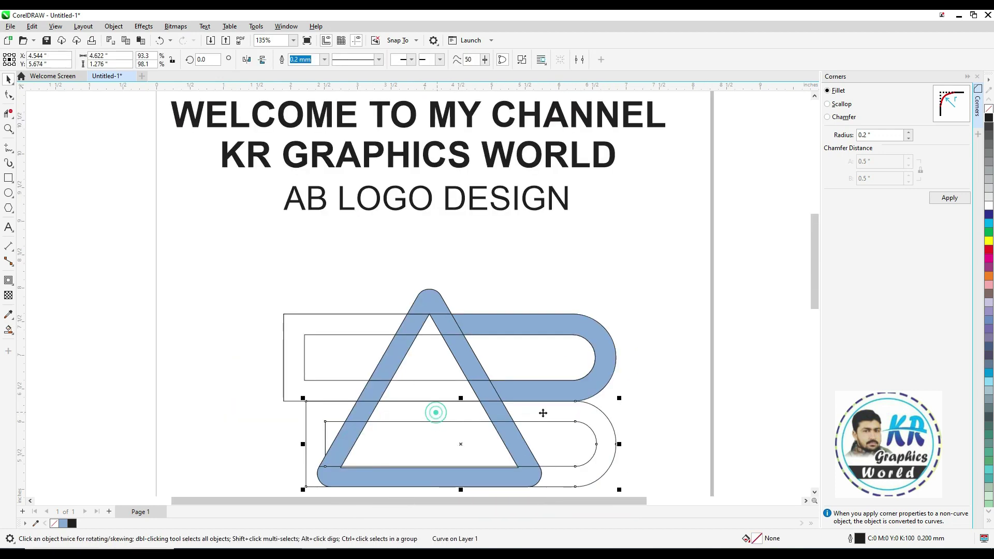
Smart Fill the lower rounded band outside the triangle and the crossbar section inside it in light blue
key(space)
click(583, 421)
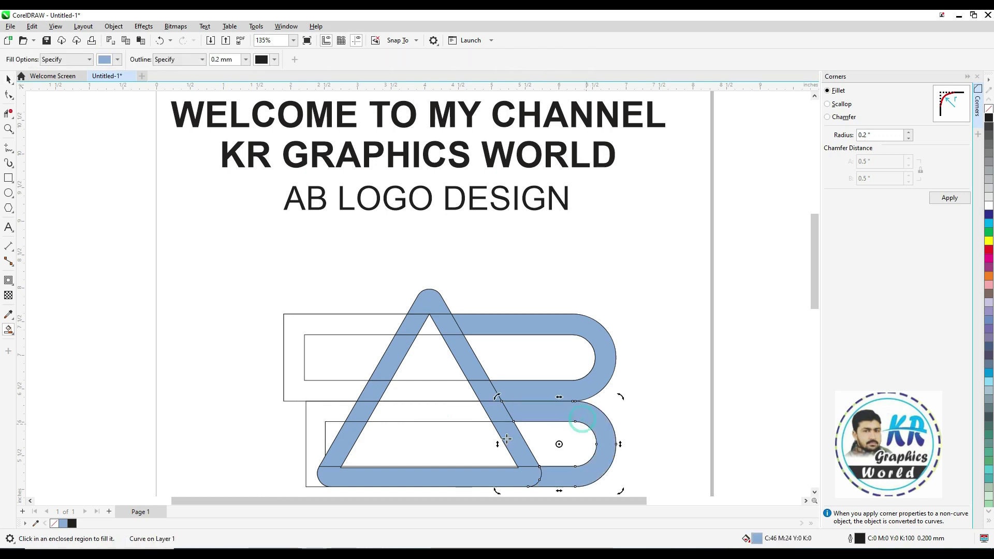
click(479, 419)
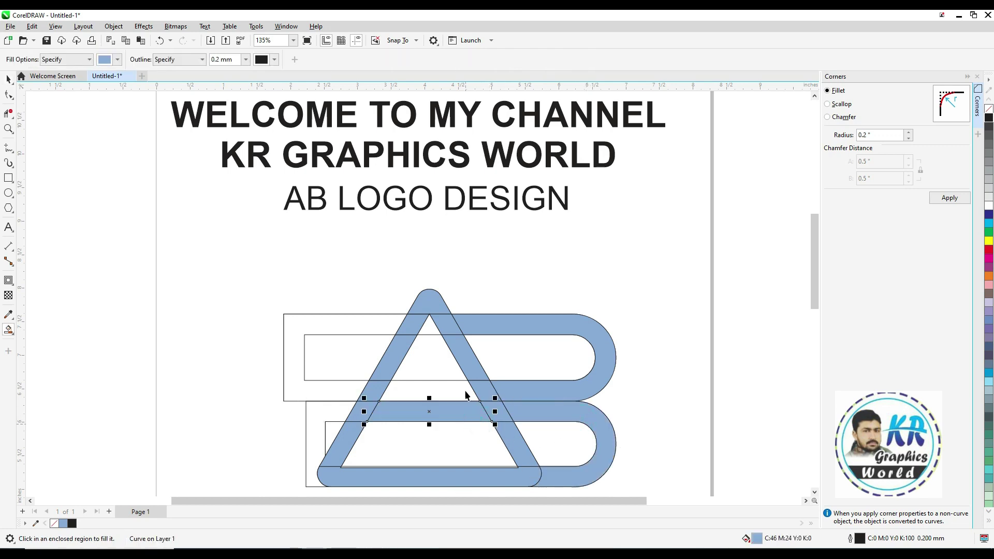
Delete the two unfilled rounded outline shapes used as guides for the B
key(space)
click(309, 381)
key(Delete)
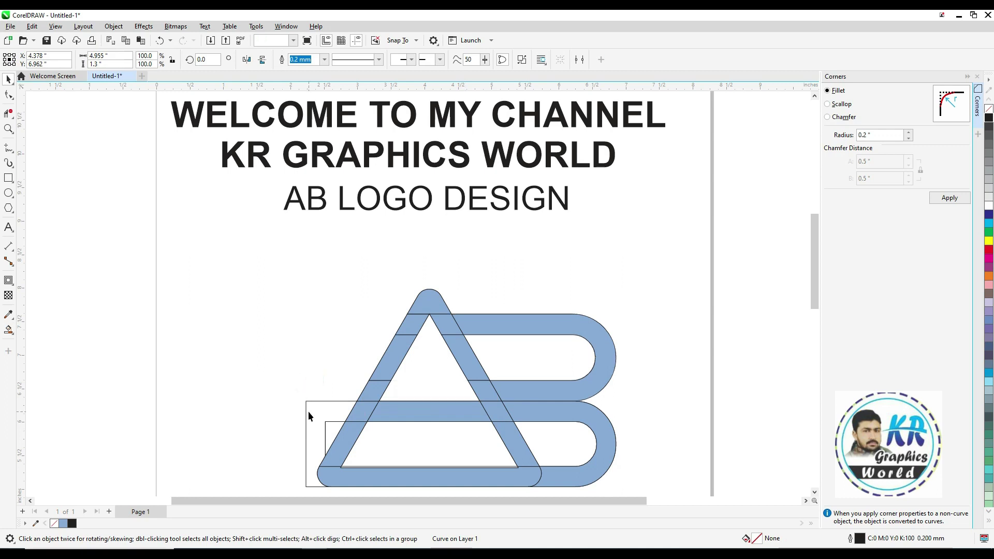
click(315, 403)
key(Delete)
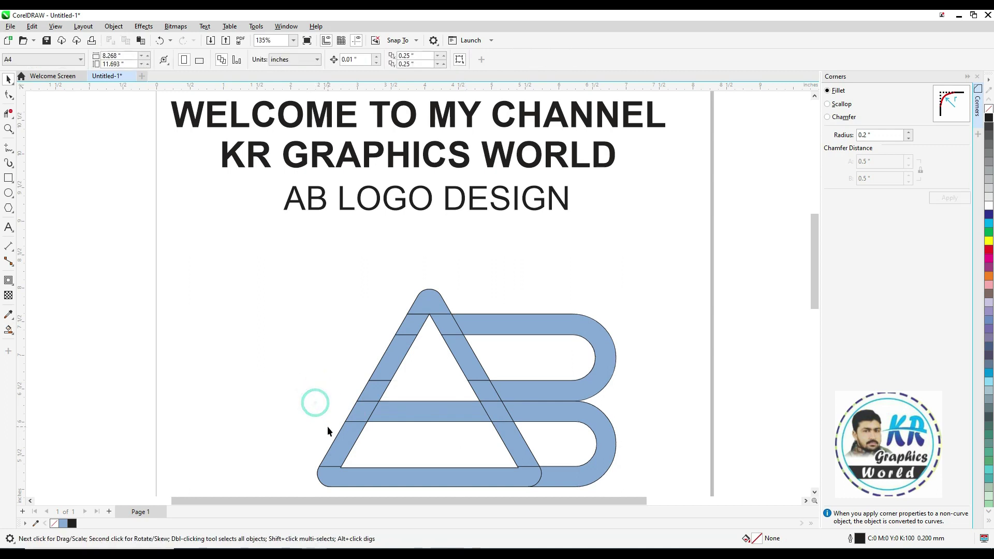
click(411, 447)
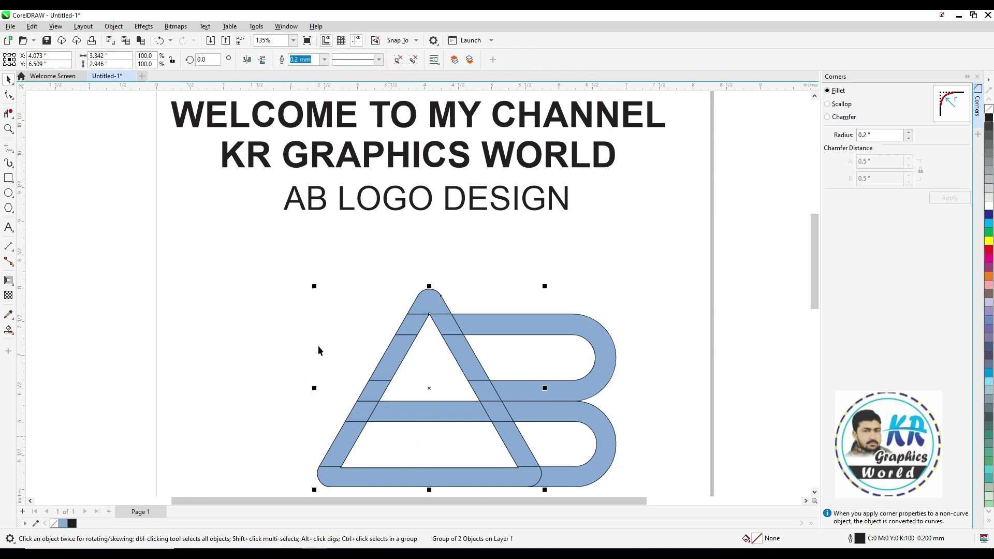
key(z)
click(566, 473)
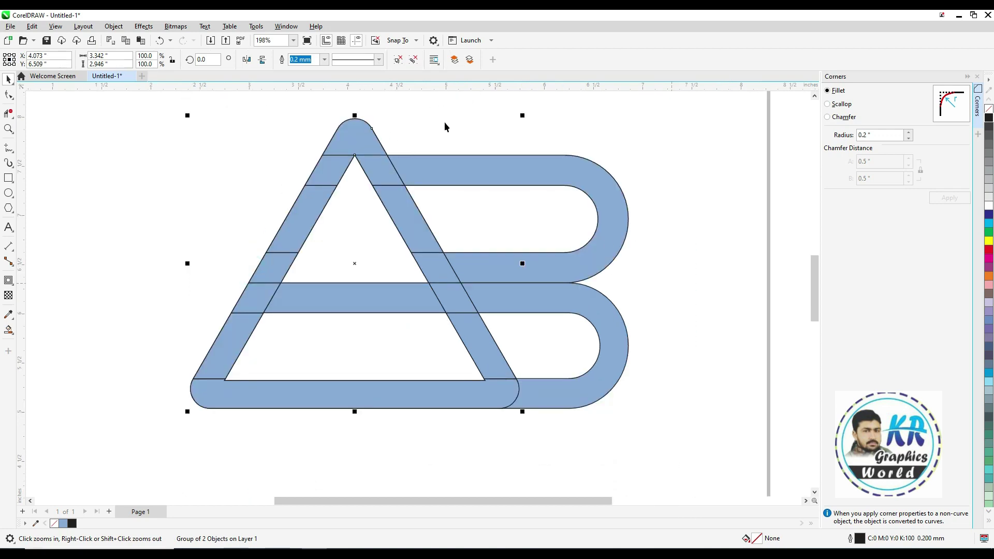
click(444, 123)
drag(330, 354, 111, 471)
drag(340, 301, 220, 347)
key(ctrl+z)
Move all the A parts about 1.63 inches left, away from the B, and remove their outlines
drag(122, 101, 537, 440)
drag(422, 311, 262, 312)
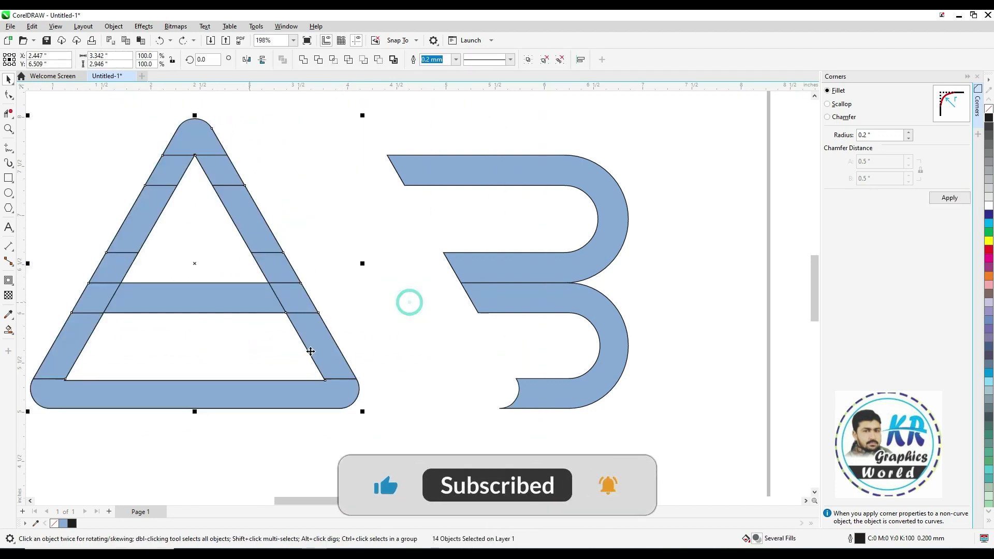
right_click(990, 108)
click(989, 117)
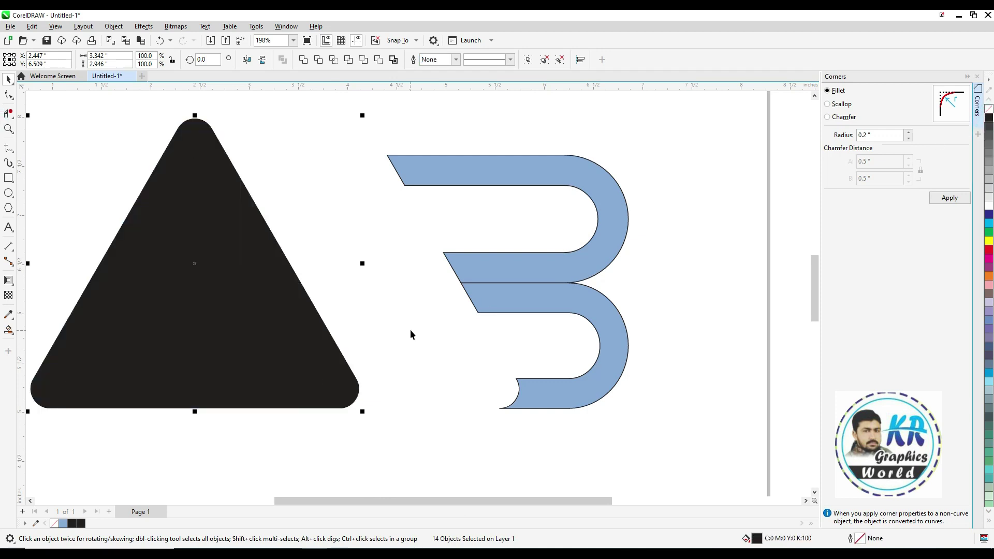
key(ctrl+z)
Delete the original triangle outline group lying over the filled A parts
click(352, 275)
click(200, 234)
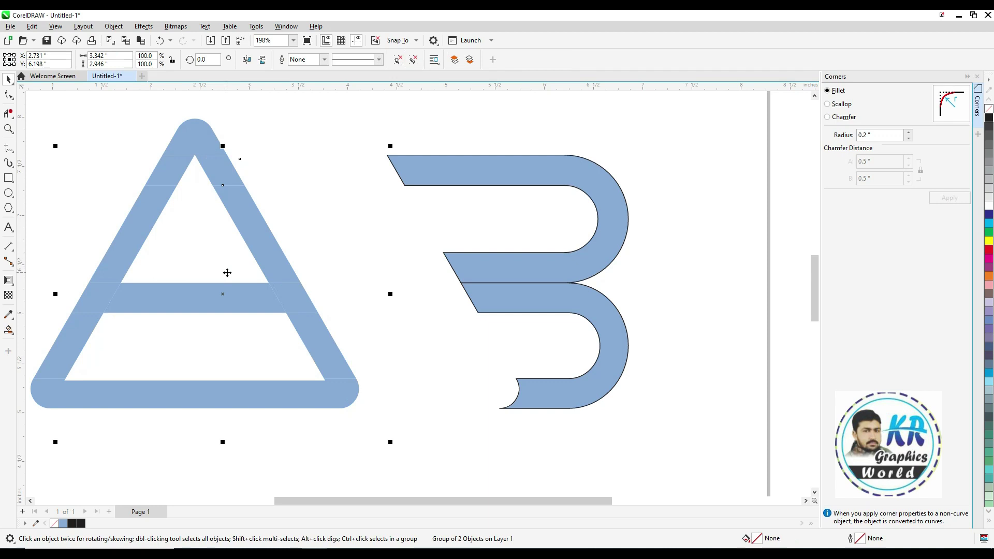
click(227, 272)
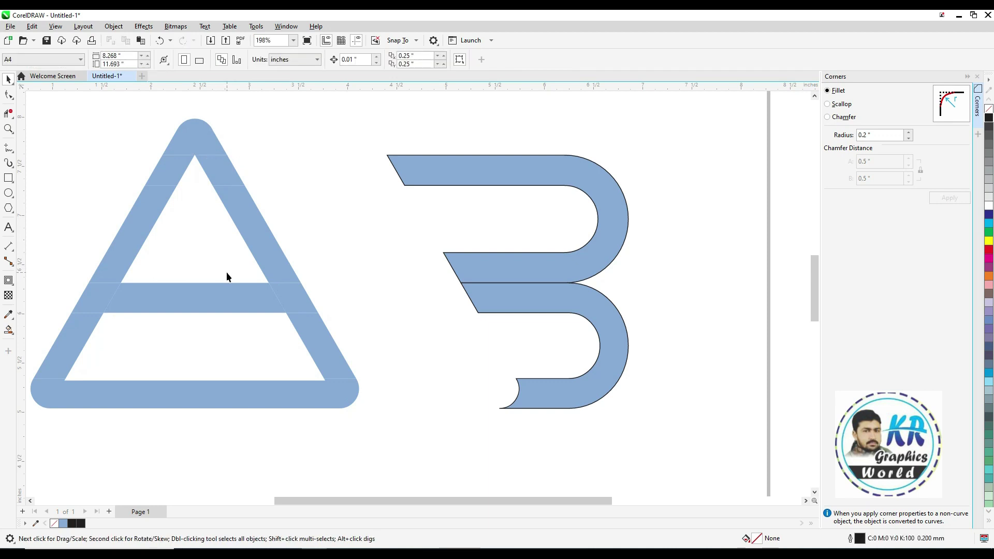
Fill all the A parts with black and weld them into a single shape
scroll(226, 272, down, 2)
drag(282, 366, 284, 368)
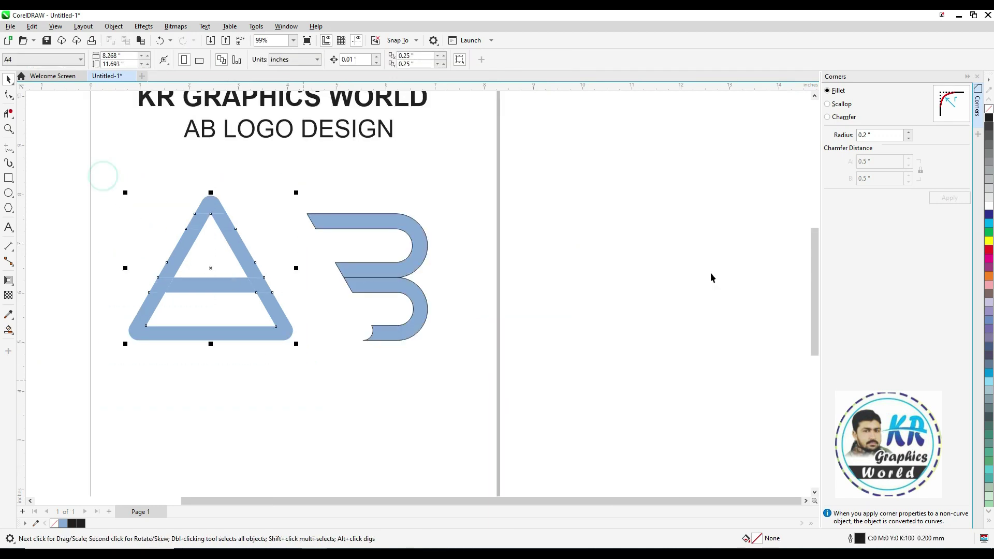
click(990, 117)
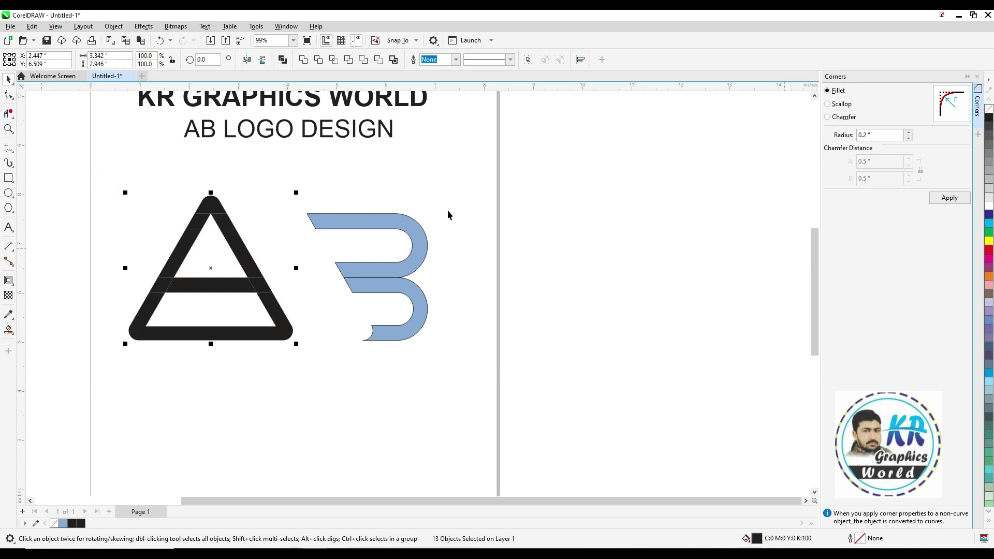
click(301, 59)
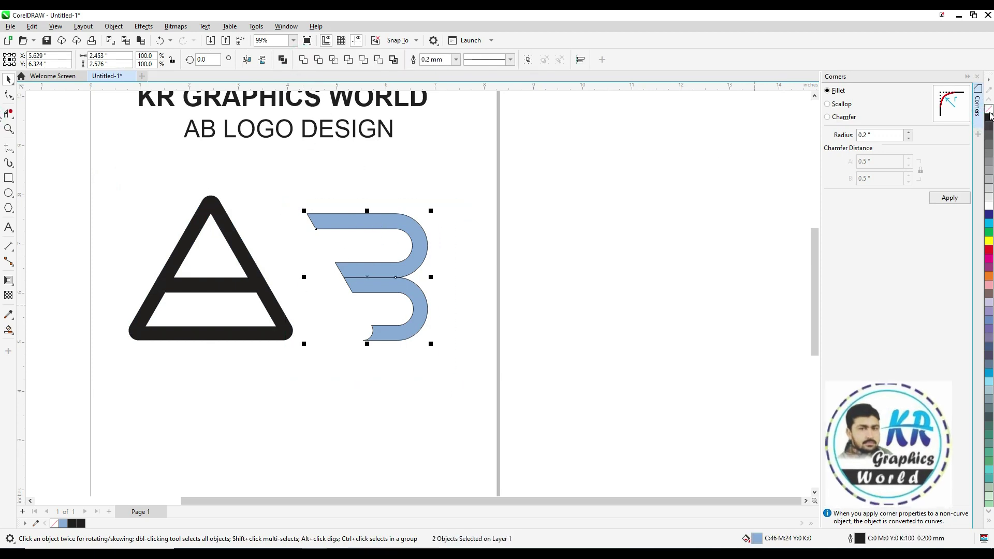
Fill both B parts with black, remove their outlines and move them beside the A, leaving a narrow gap
click(990, 117)
drag(373, 280, 289, 282)
click(368, 280)
key(z)
drag(196, 287, 35, 366)
Nudge the lower half of the B down 0.01 inch to separate it slightly from the upper half
click(564, 311)
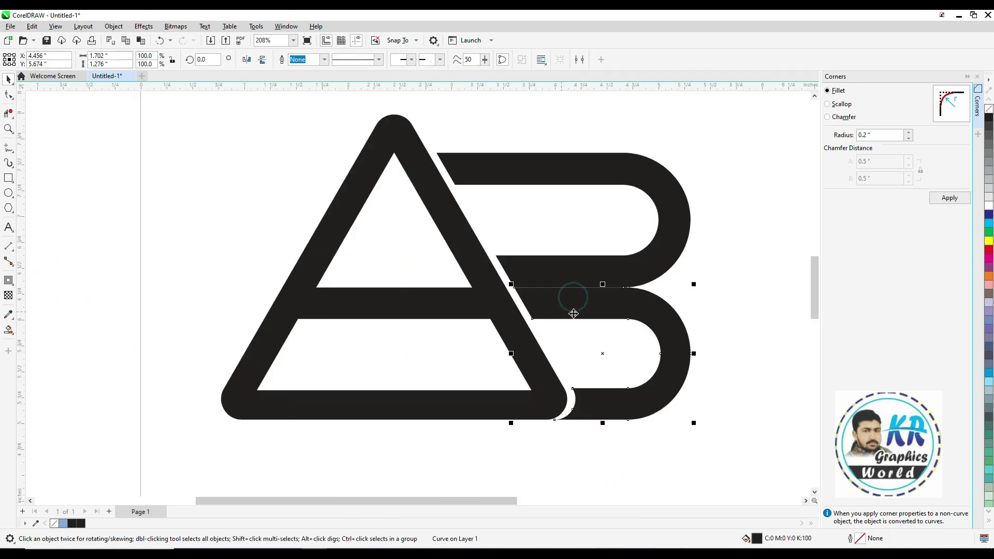
key(Down)
key(Down)
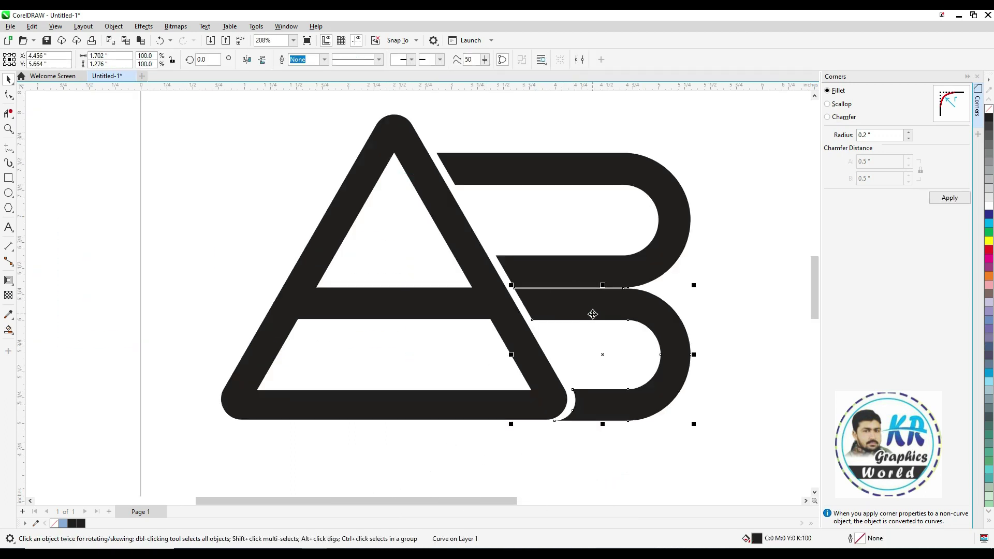
click(442, 312)
click(527, 459)
scroll(527, 459, down, 2)
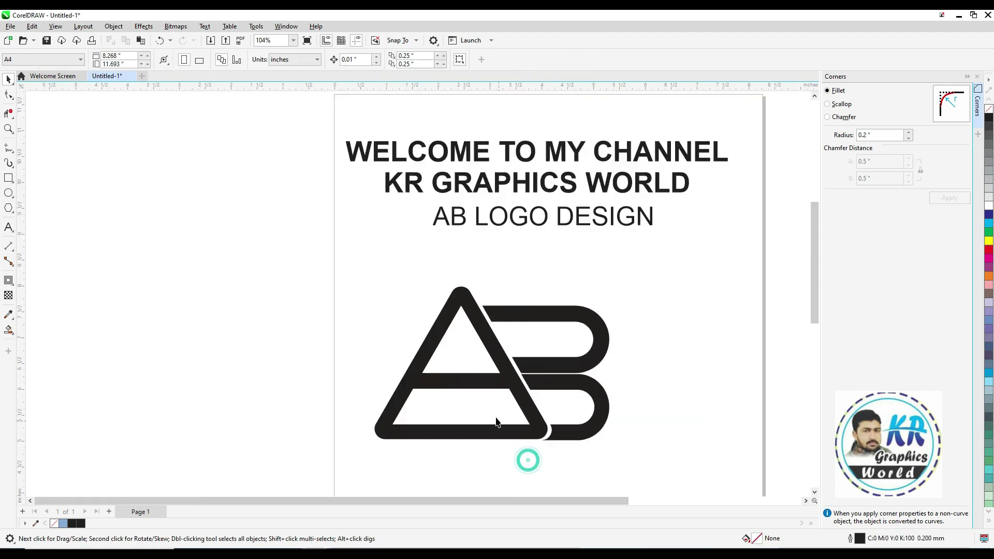
Apply a vertical purple-to-orange fountain fill to the A, with the purple start lowered to the crossbar and orange at the base
click(495, 348)
key(g)
drag(461, 294, 461, 439)
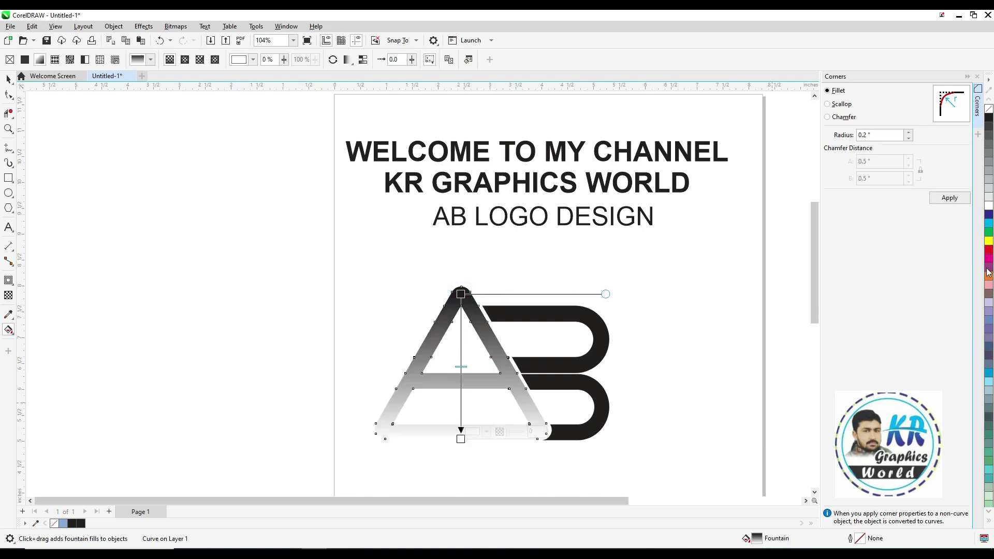
drag(481, 306, 461, 293)
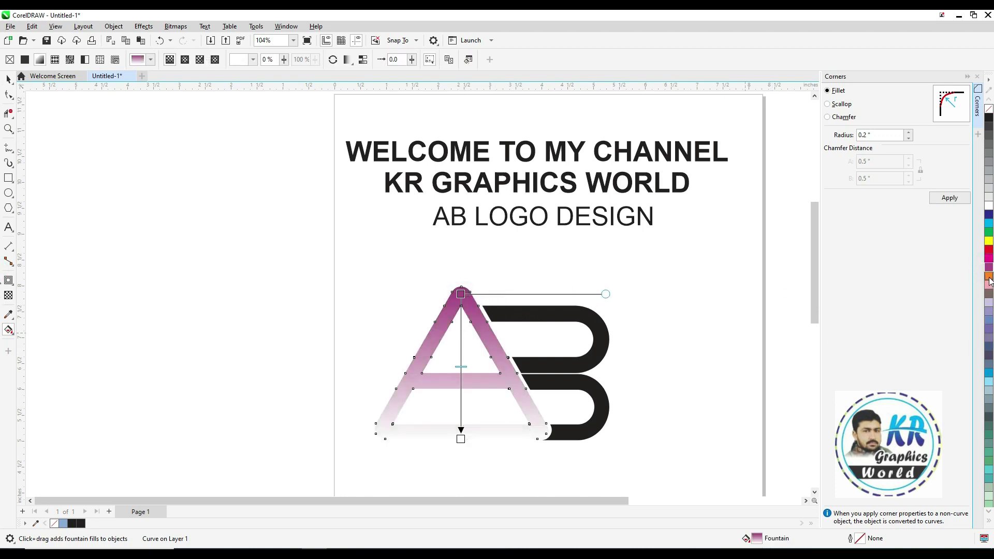
drag(503, 421, 461, 439)
drag(461, 293, 460, 380)
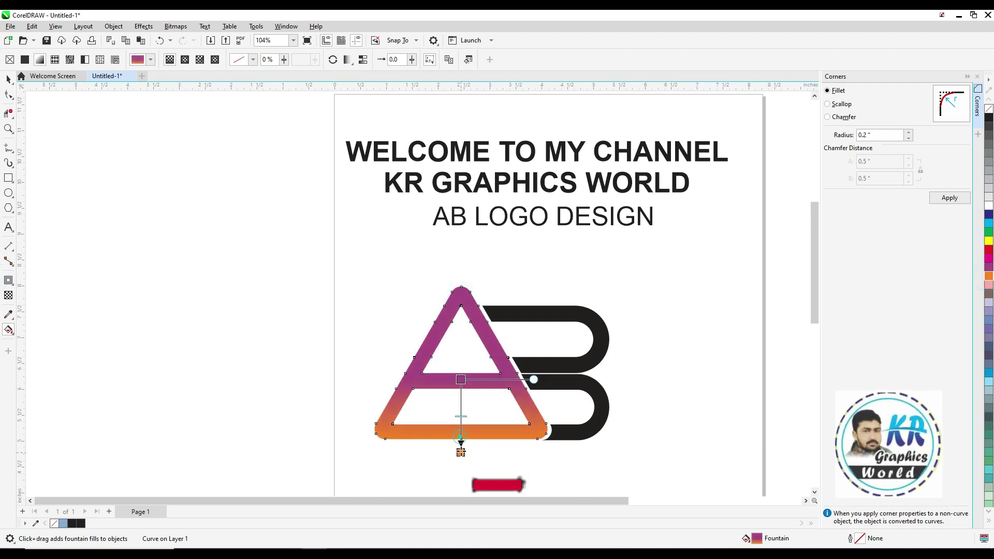